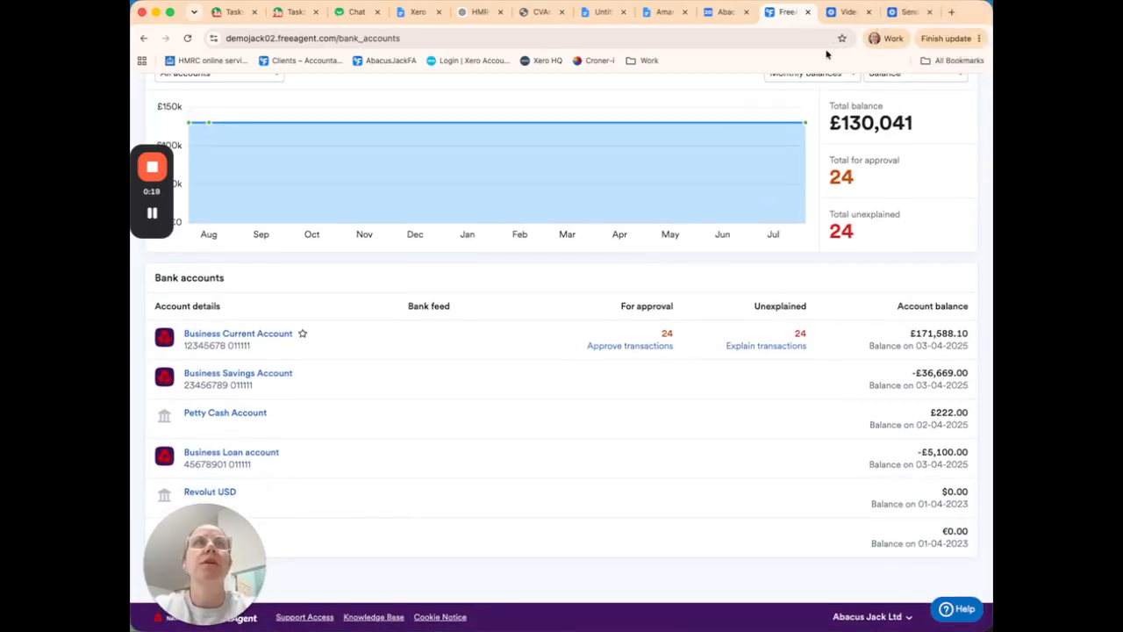
Step: Start a new invoice and choose Witness Fitness as its contact
scroll(246, 241, up, 3)
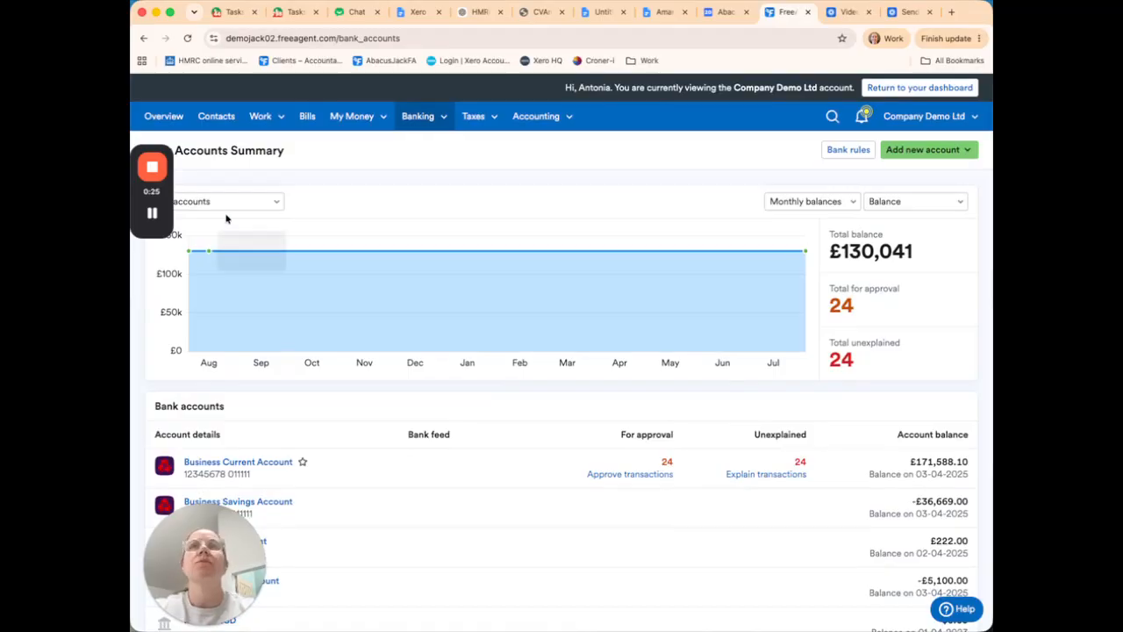
click(263, 115)
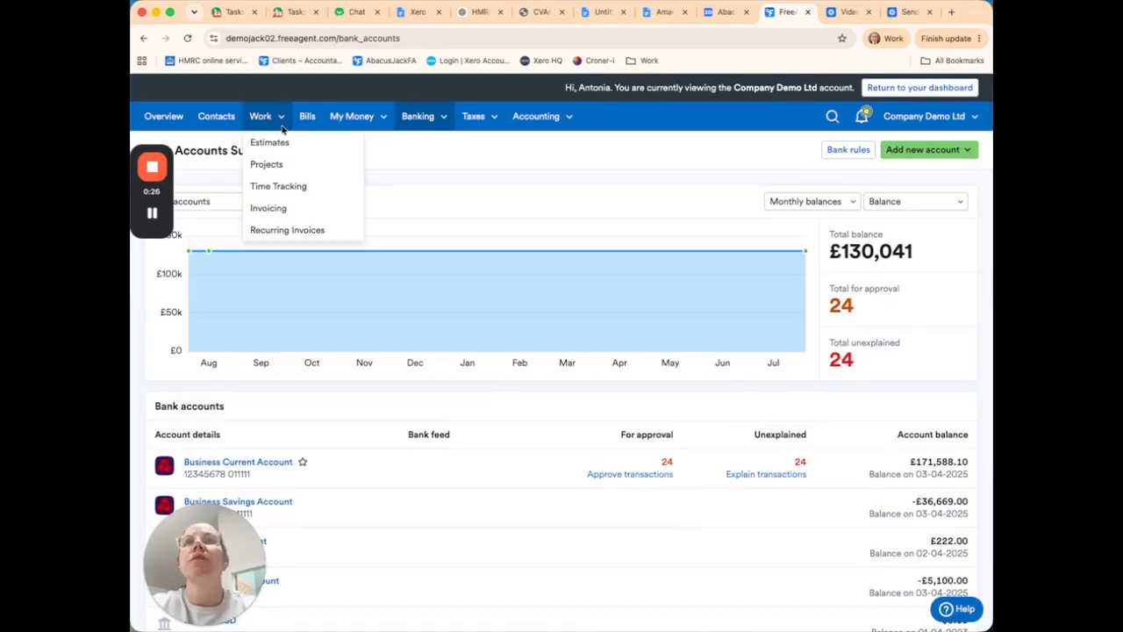
click(276, 206)
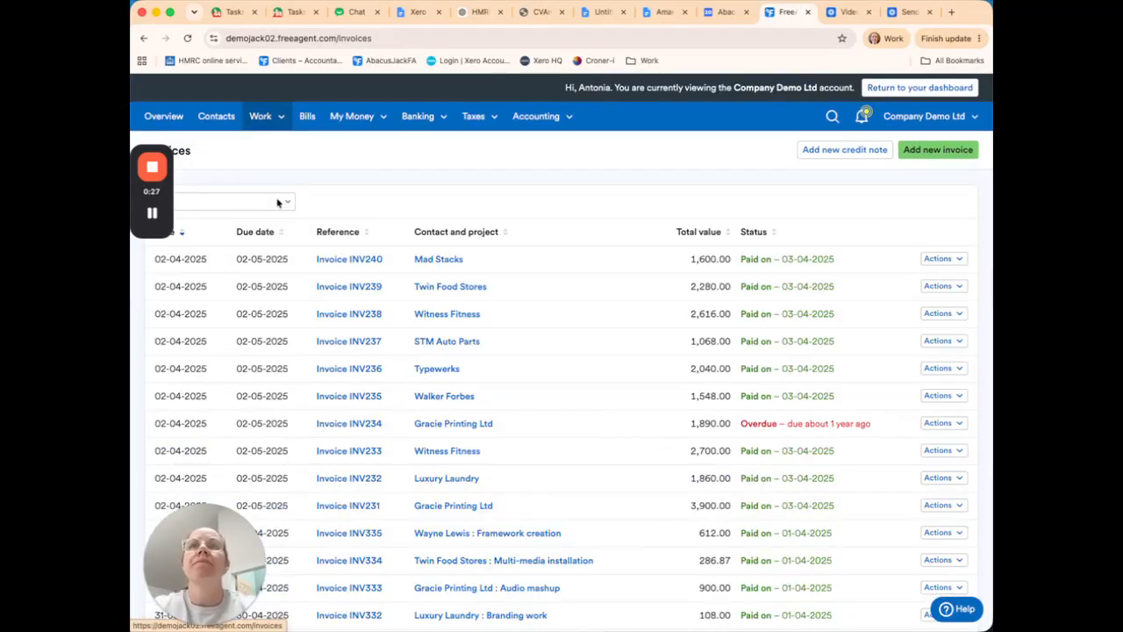
click(959, 154)
click(464, 231)
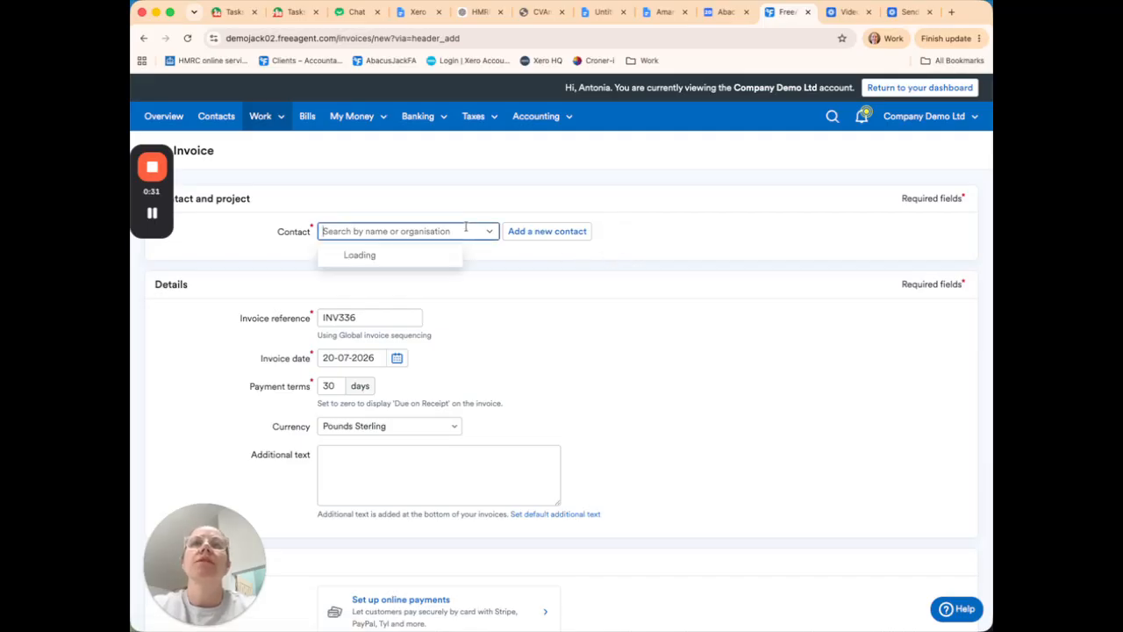
scroll(439, 371, down, 3)
scroll(440, 369, down, 5)
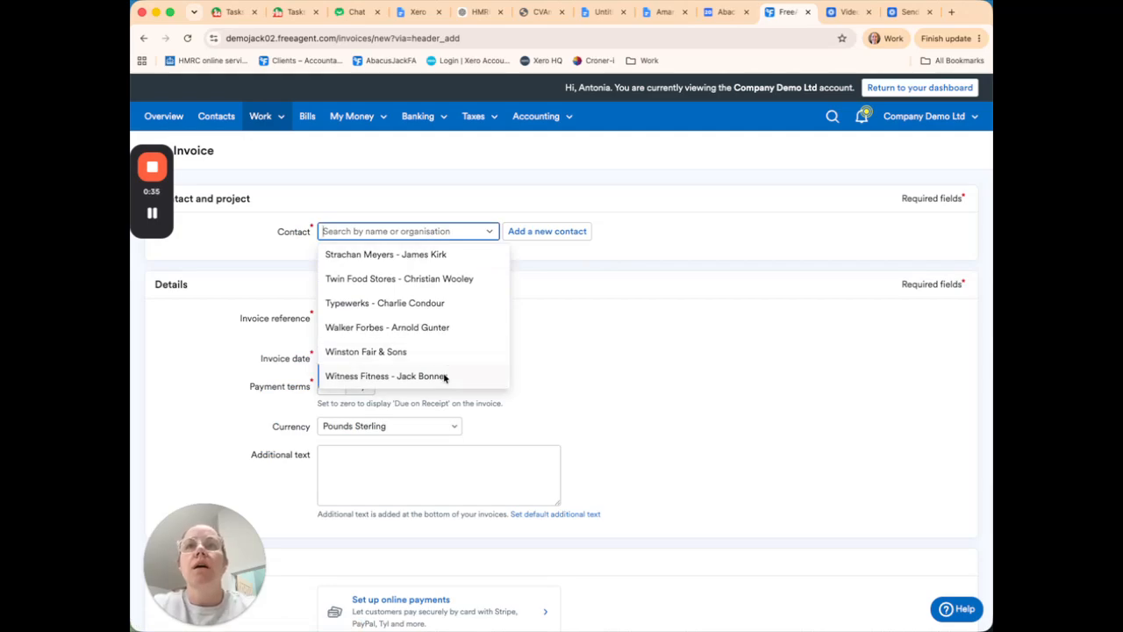
click(444, 376)
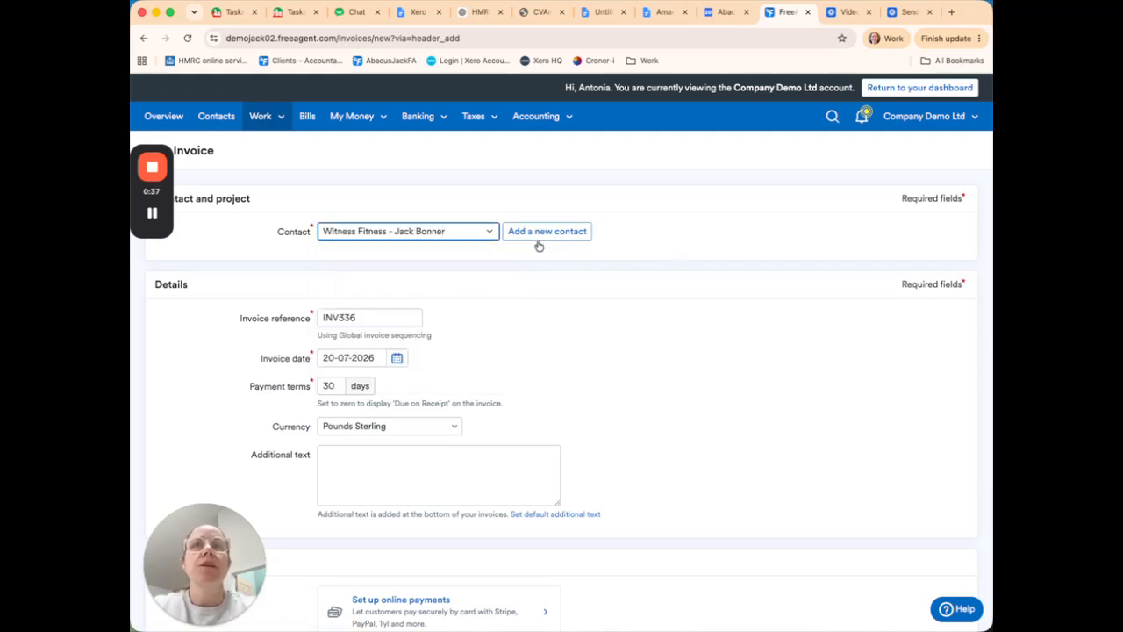
Step: Set the invoice's payment terms to 5 days and its currency to US Dollar
scroll(574, 338, down, 2)
scroll(573, 339, down, 1)
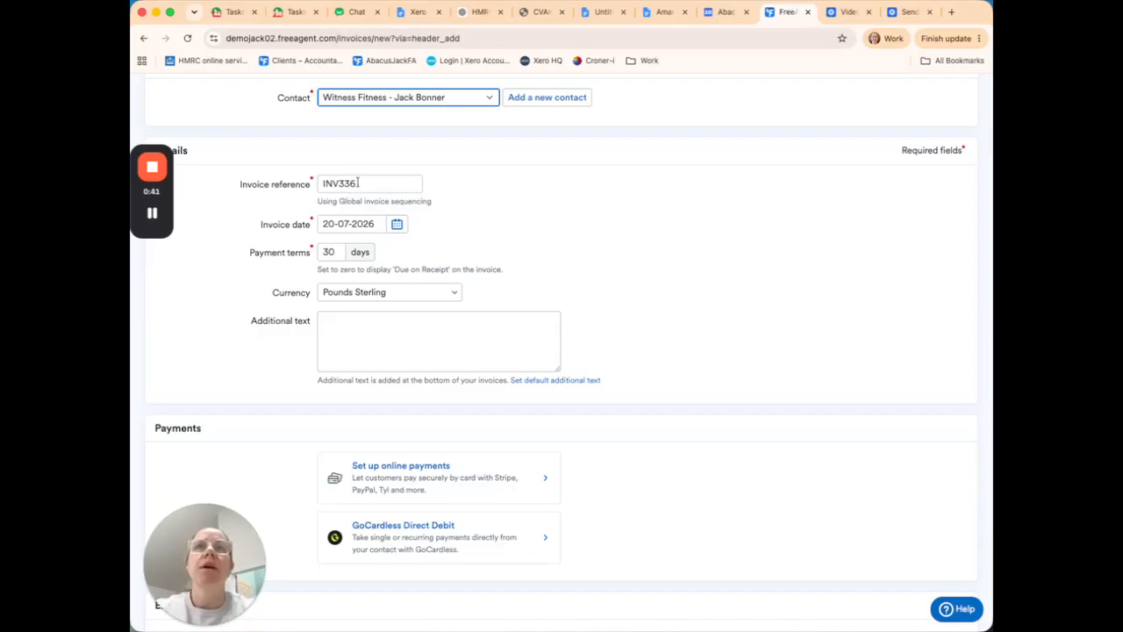
double_click(335, 252)
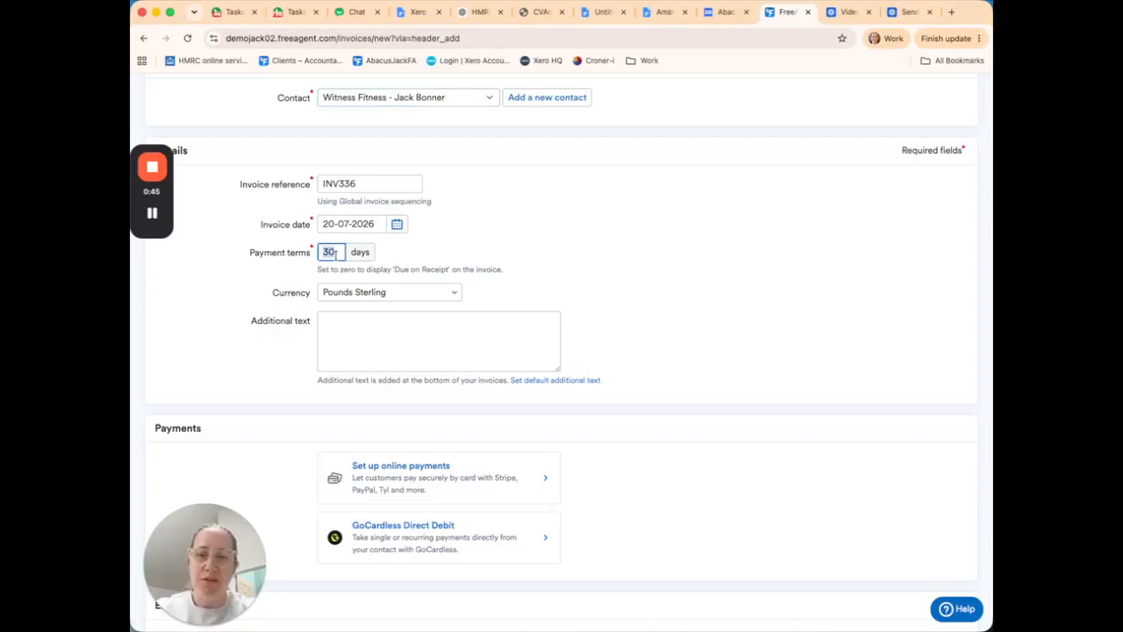
text(5)
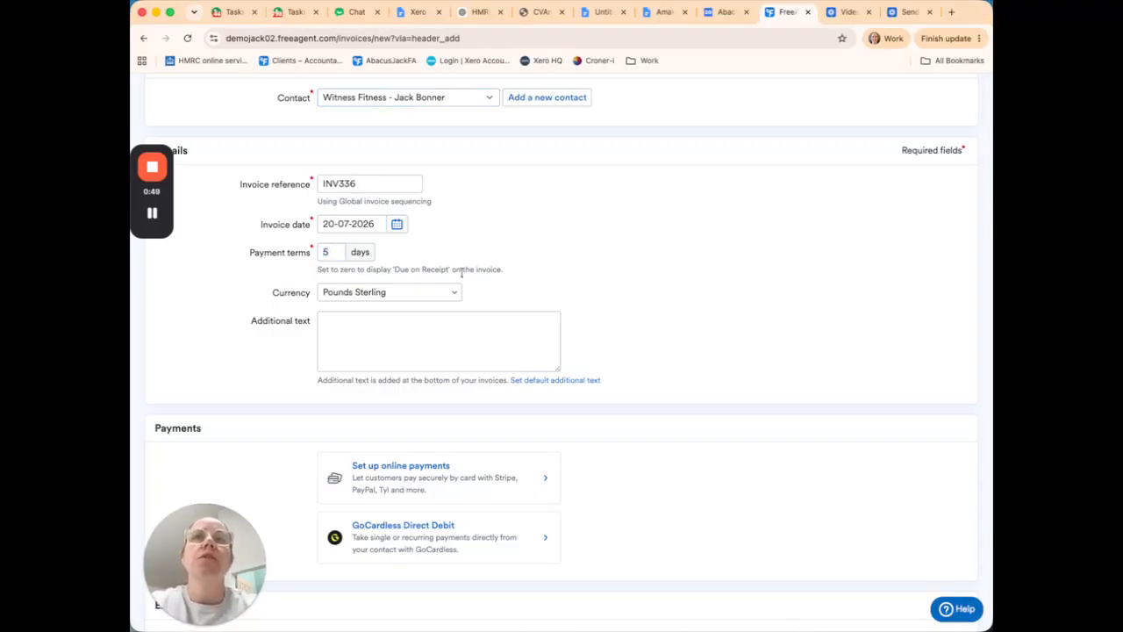
click(417, 295)
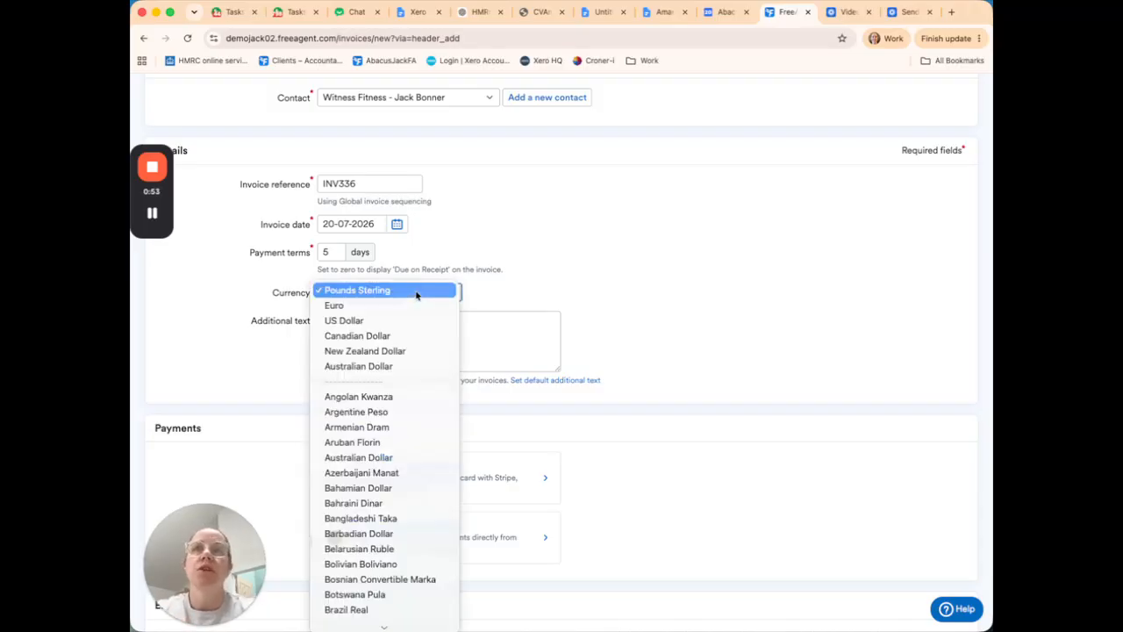
scroll(418, 534, down, 10)
scroll(418, 534, up, 3)
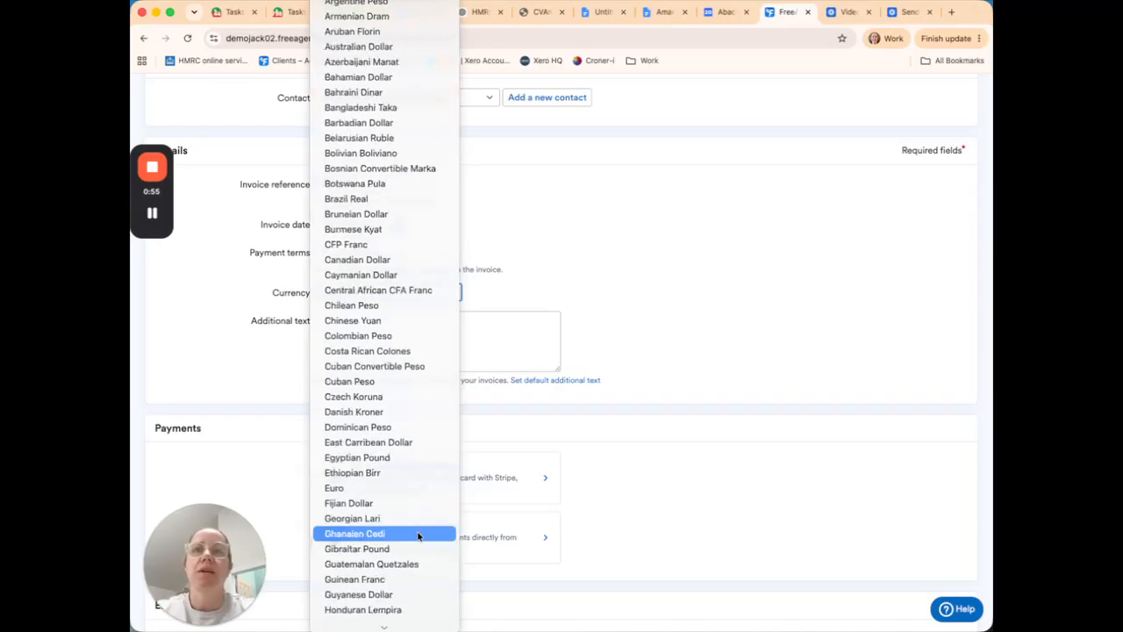
scroll(418, 534, up, 5)
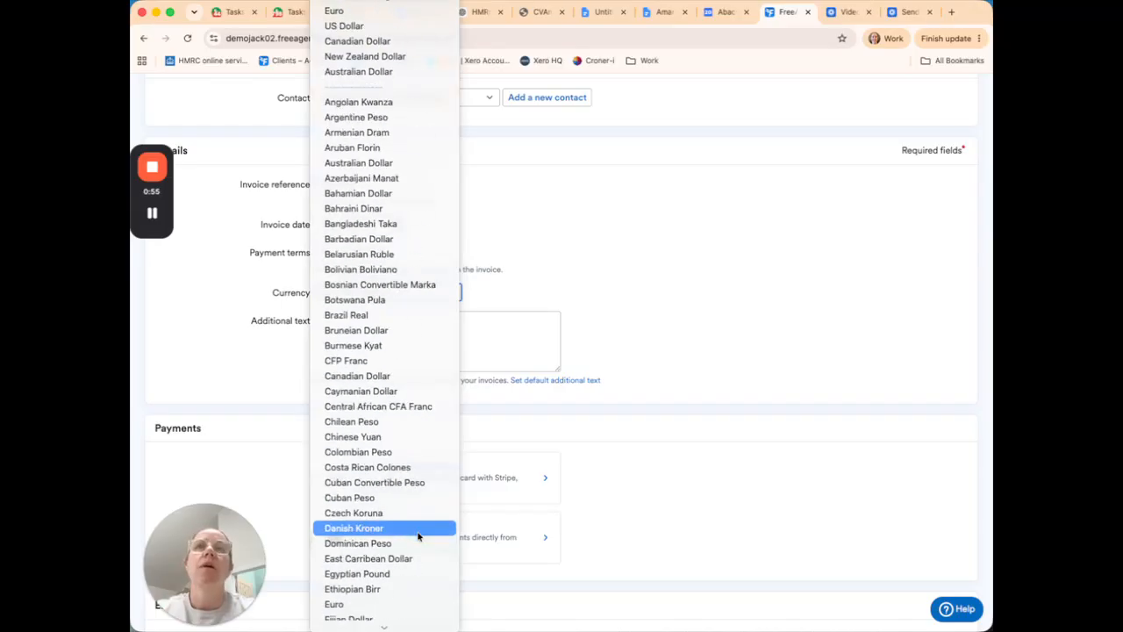
click(357, 26)
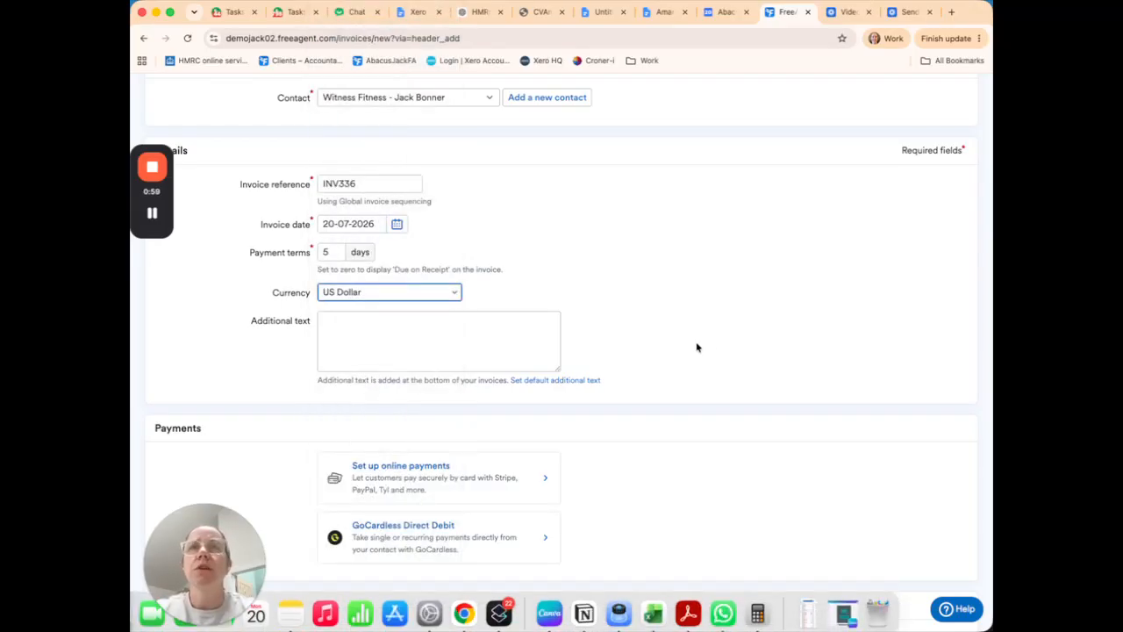
Step: Choose Revolut USD as the invoice's remittance bank account and create the invoice
scroll(697, 348, down, 3)
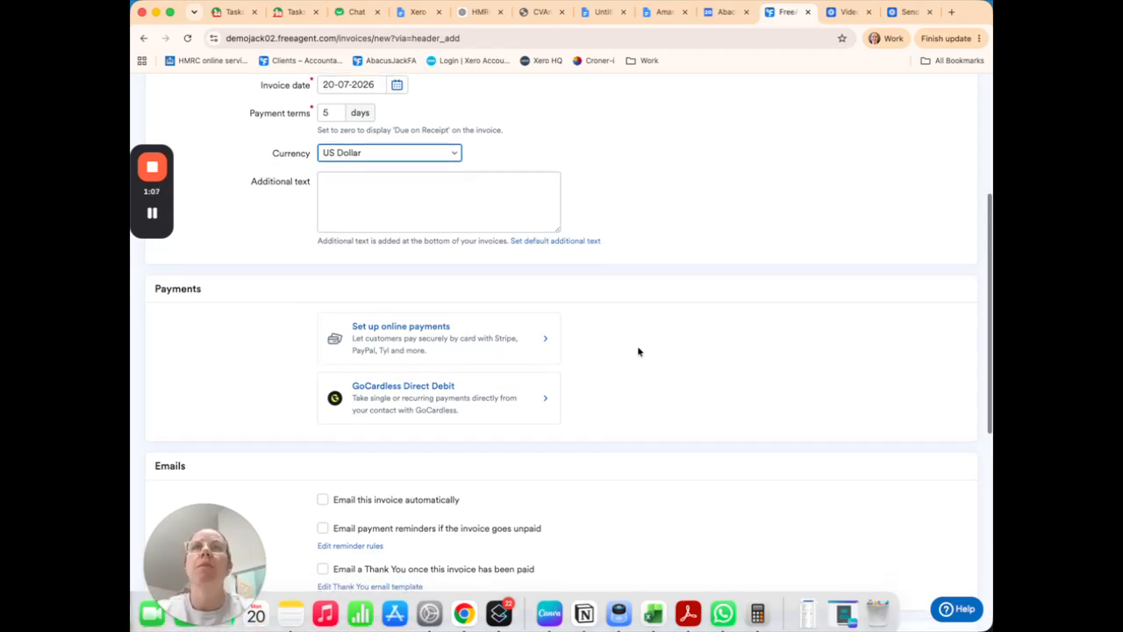
scroll(638, 352, up, 2)
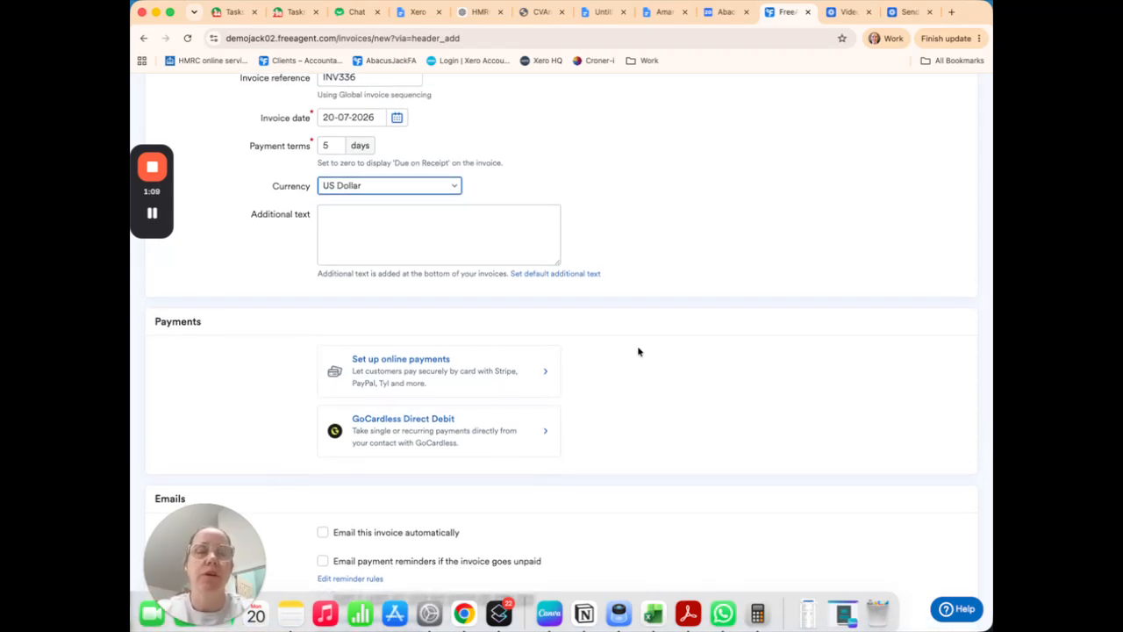
scroll(638, 351, down, 10)
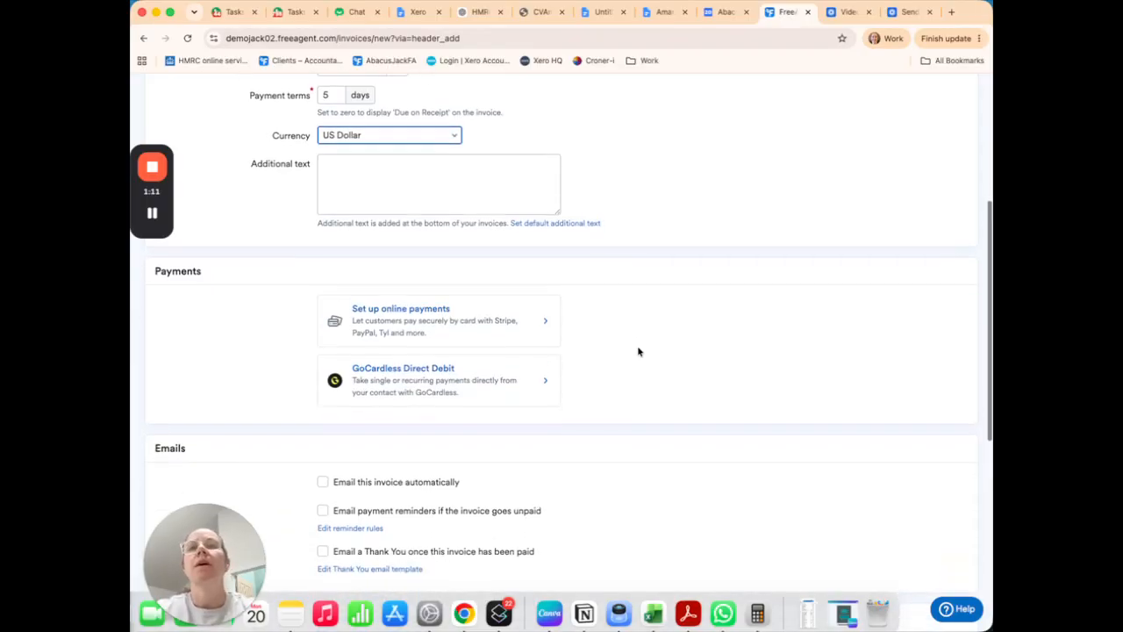
scroll(639, 352, down, 4)
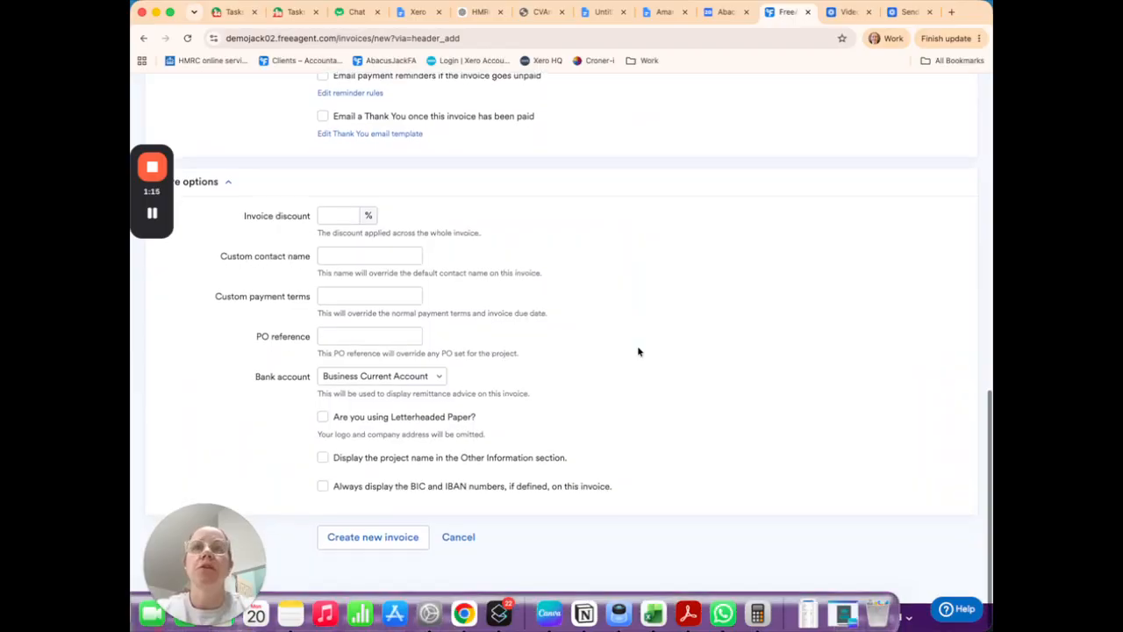
click(431, 378)
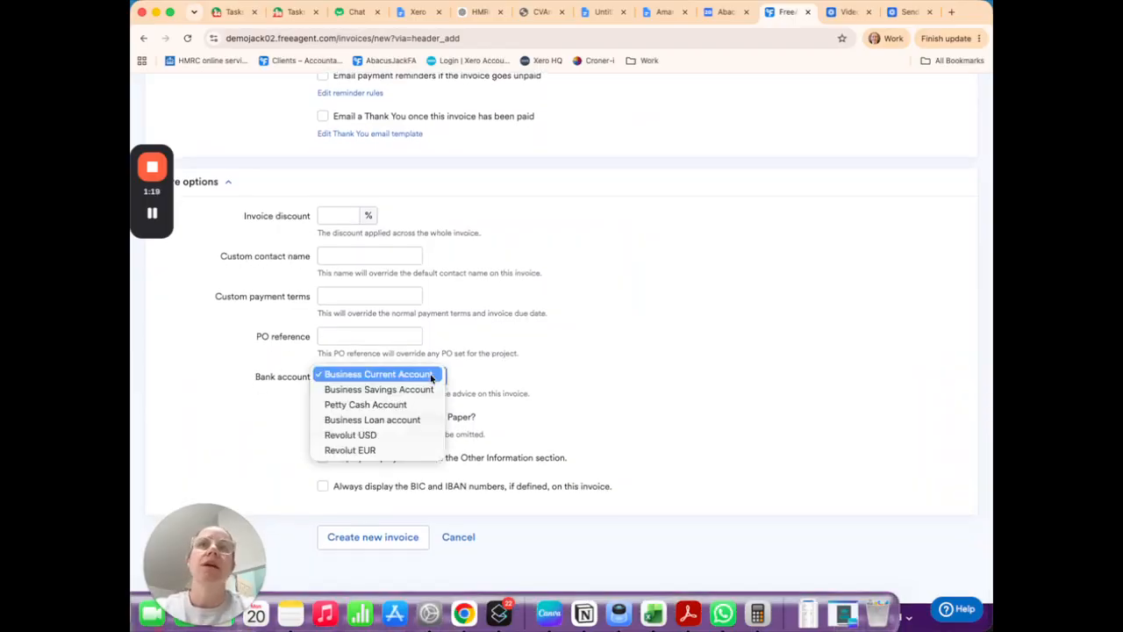
click(426, 436)
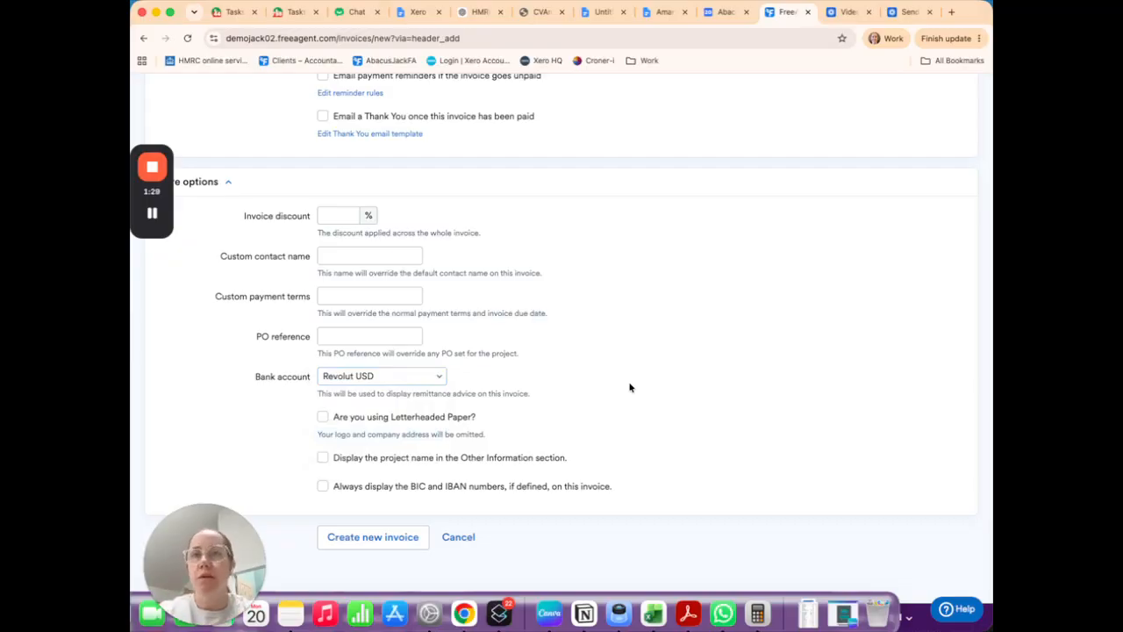
click(357, 546)
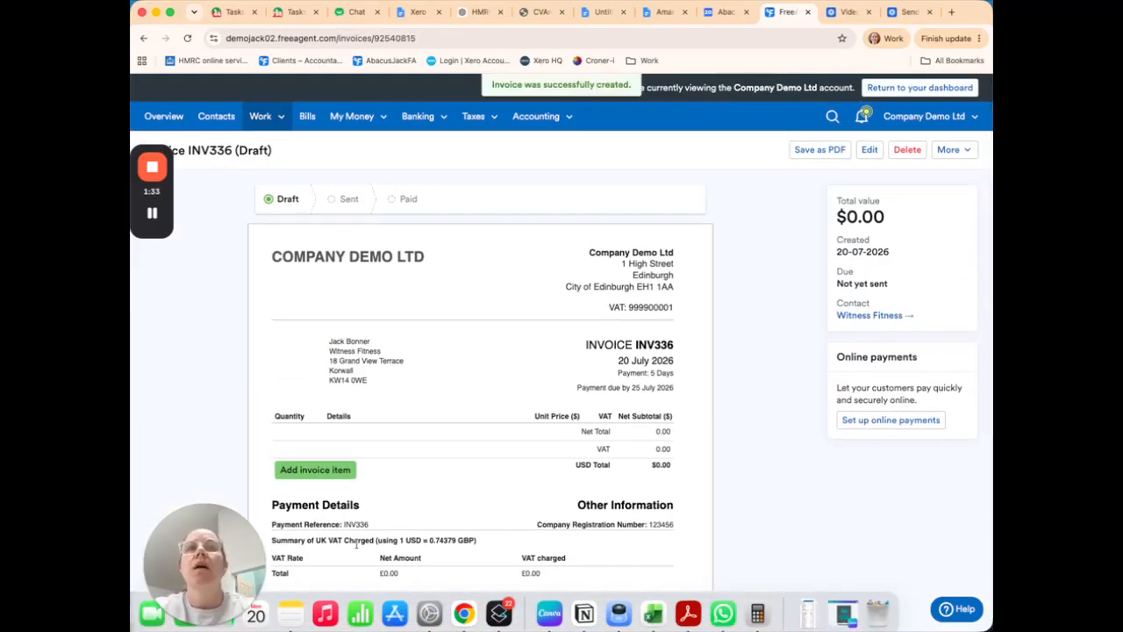
Step: Start a new item on the draft invoice with its units set to Services
scroll(356, 543, down, 1)
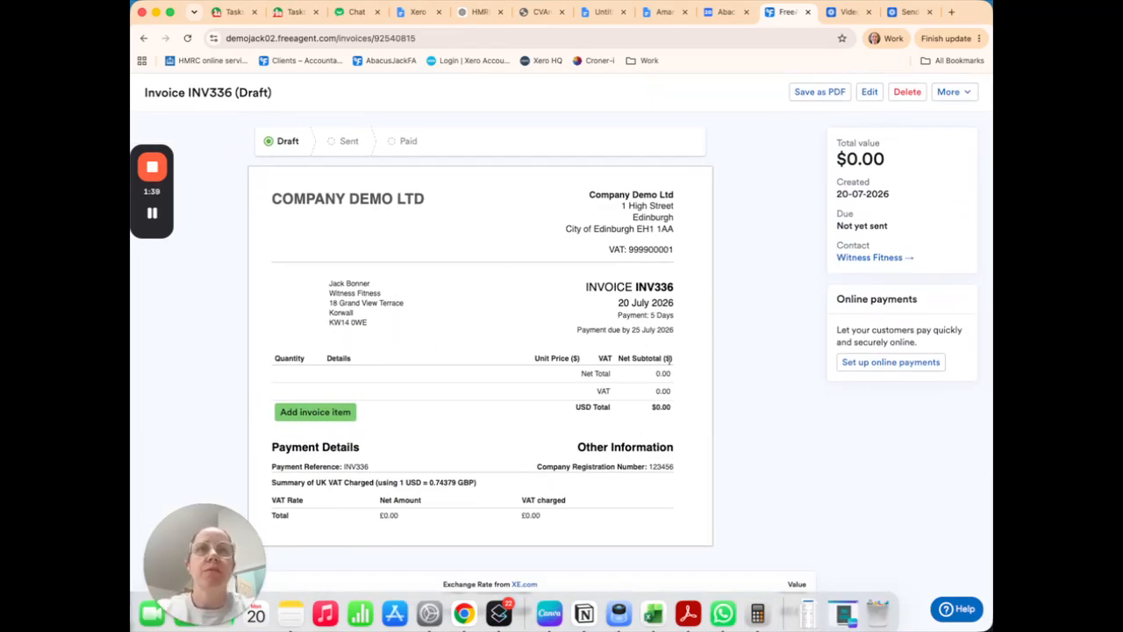
drag(534, 357, 682, 360)
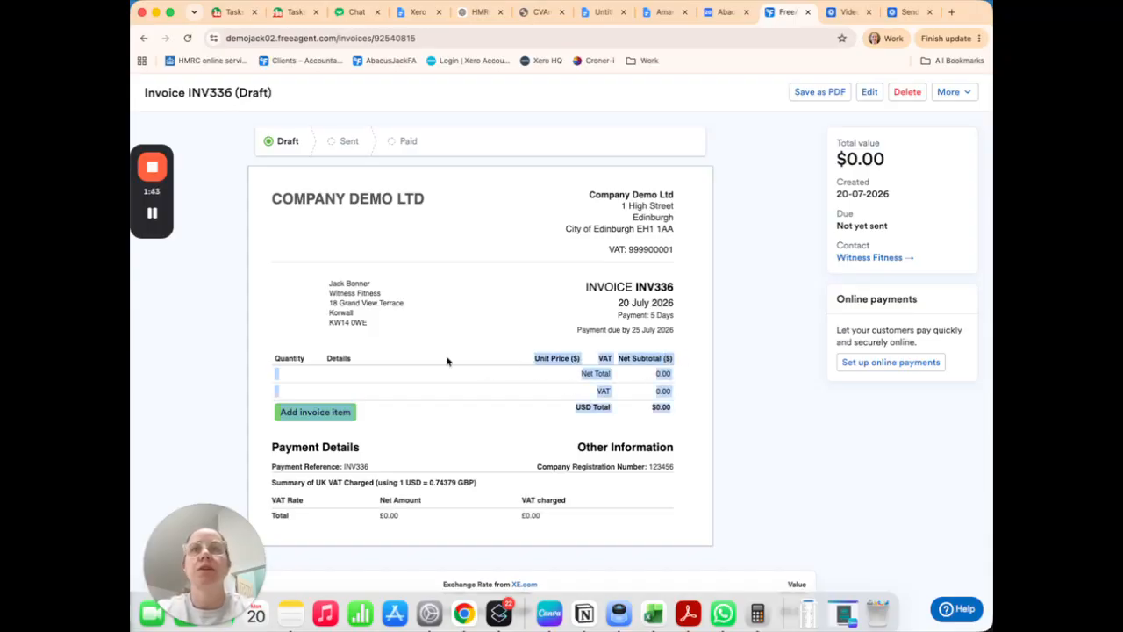
click(448, 360)
click(347, 416)
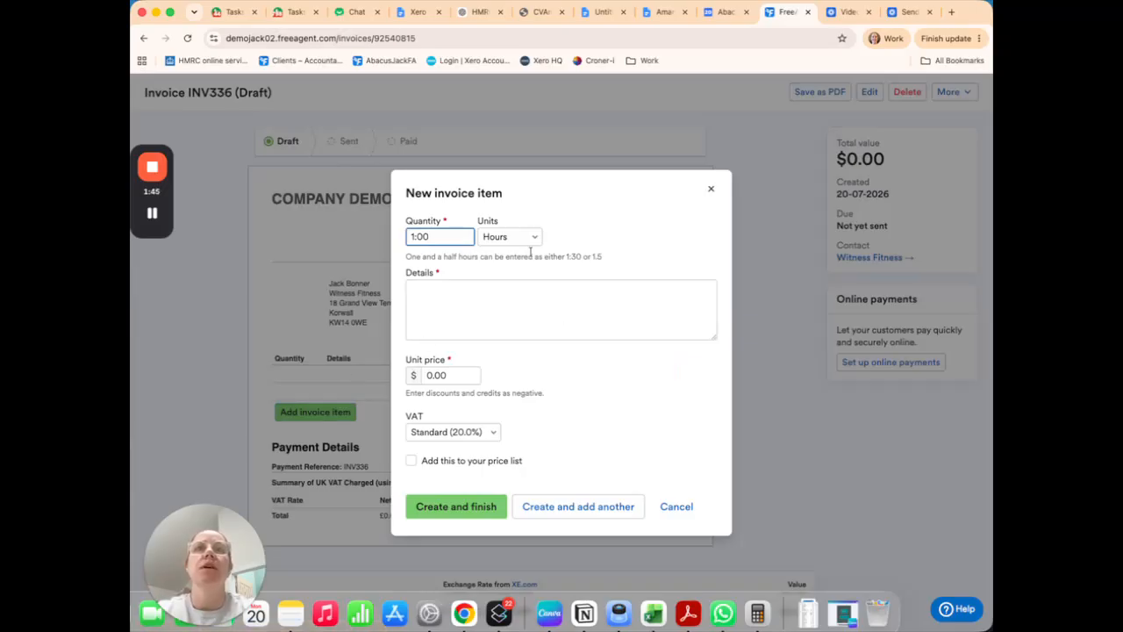
click(526, 239)
click(524, 342)
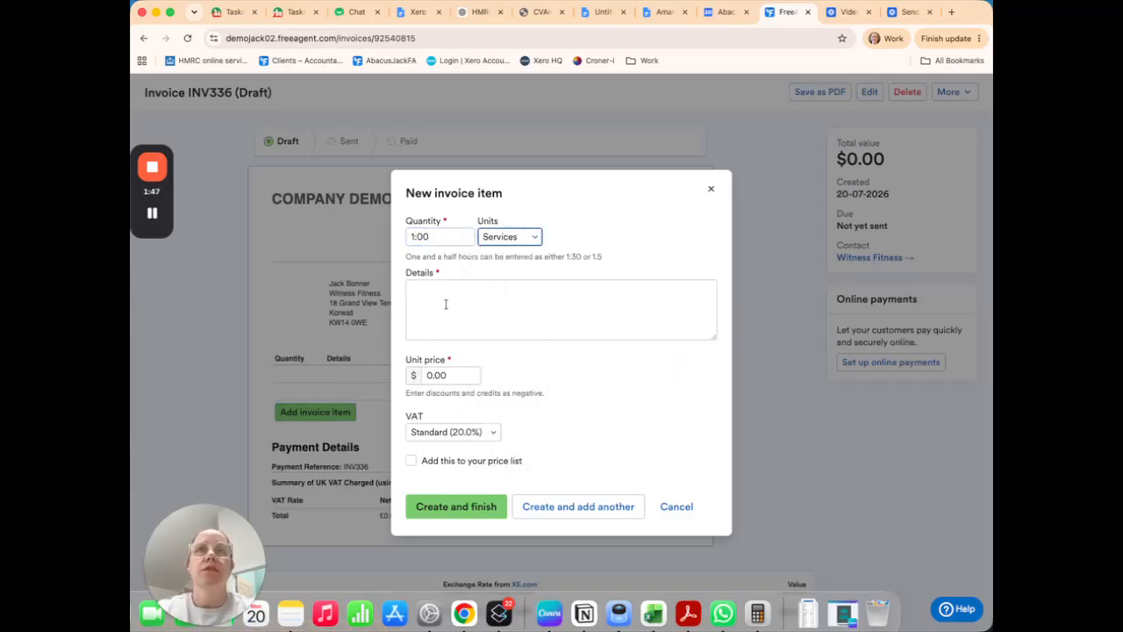
Step: Describe the invoice item as "Monthly retainer" and set its unit price to $500
click(446, 303)
text(Monthly)
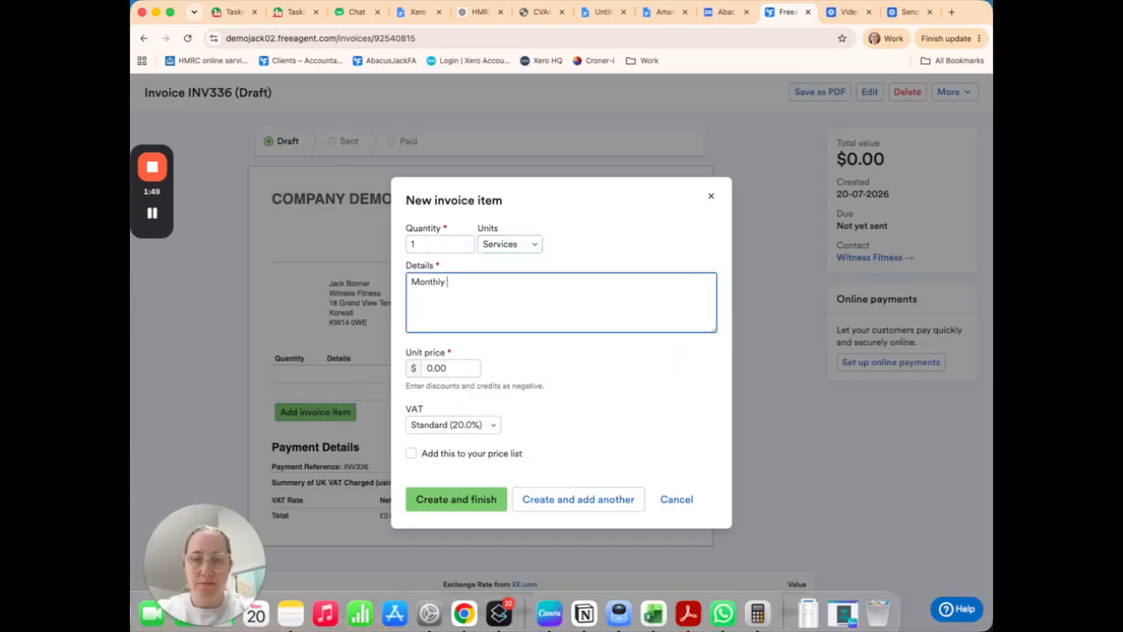
text( retainer)
click(452, 367)
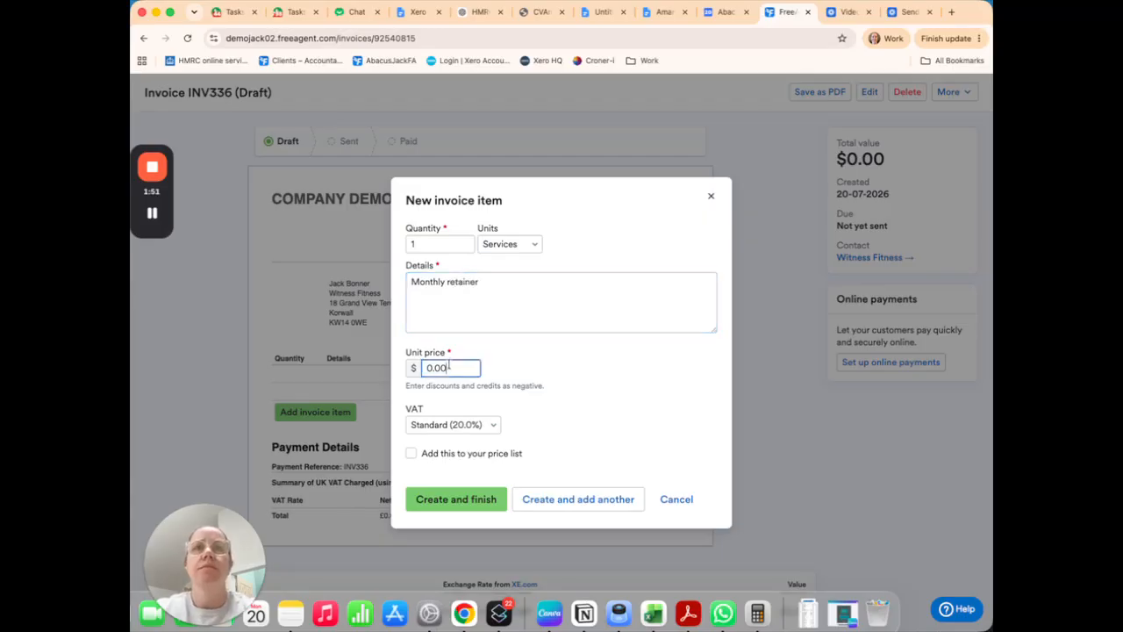
text(500)
click(608, 379)
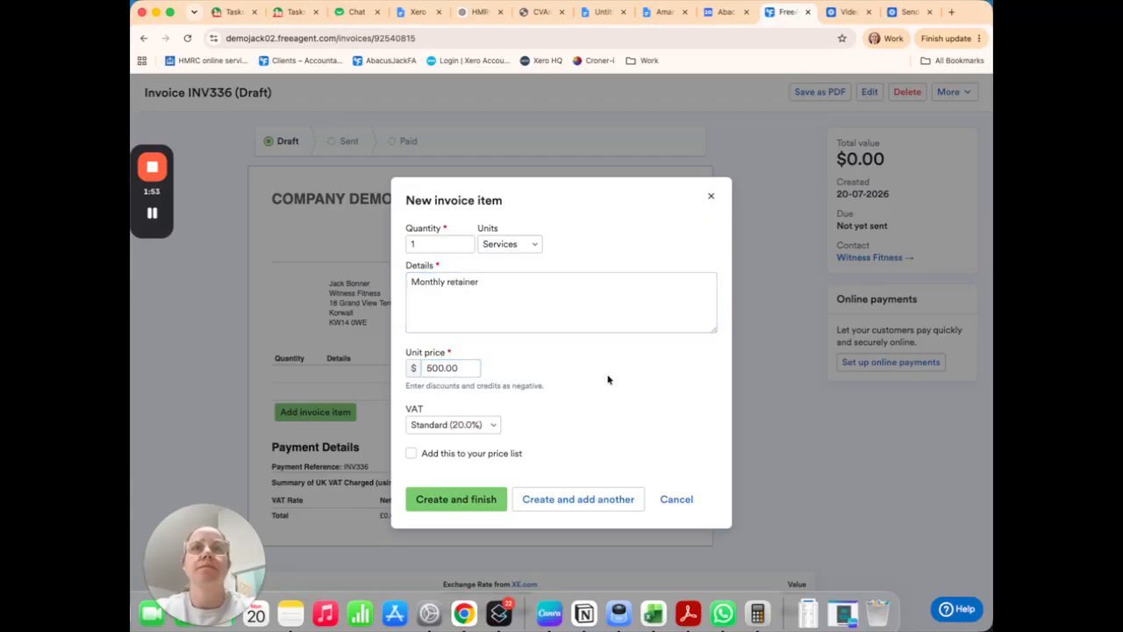
Step: Apply the Zero (0%) VAT rate to the item, then create it and finish adding items
click(469, 426)
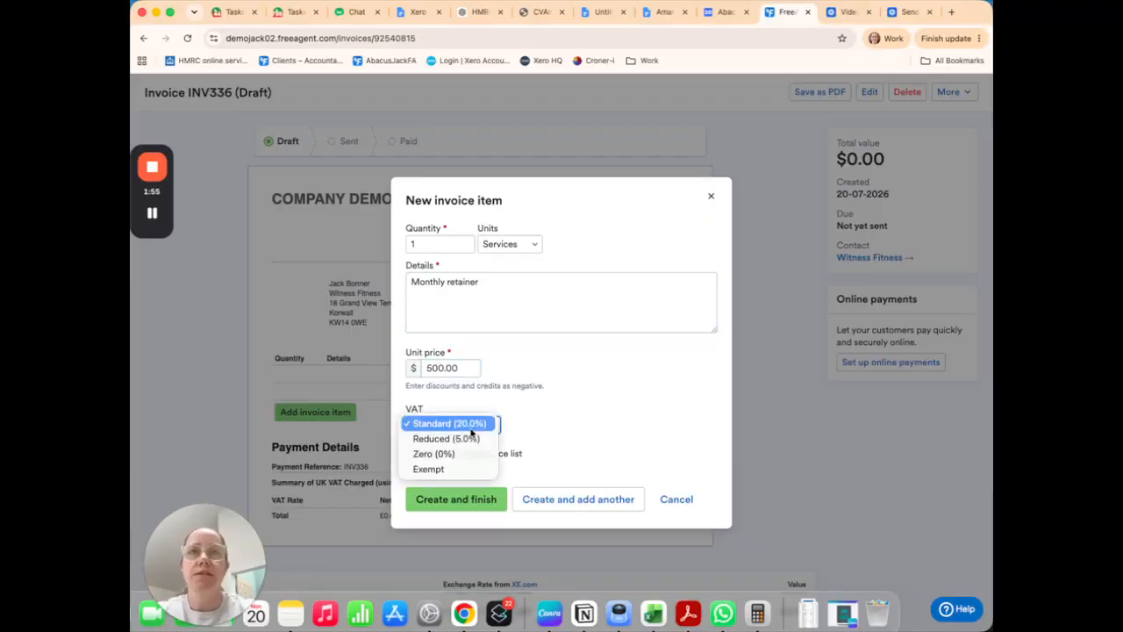
click(475, 455)
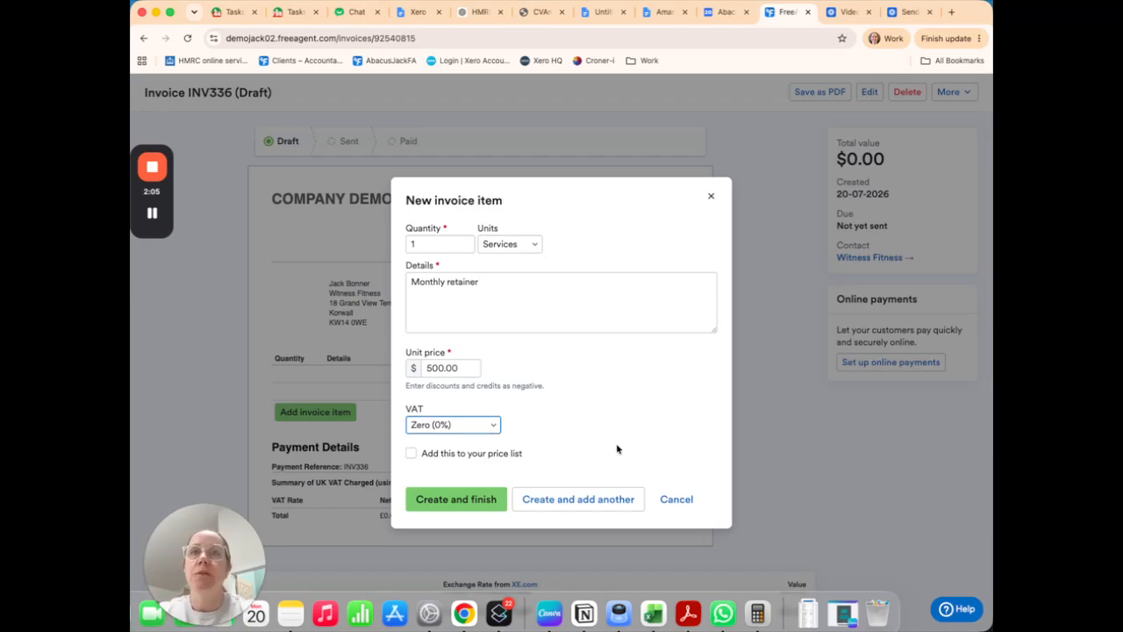
click(481, 499)
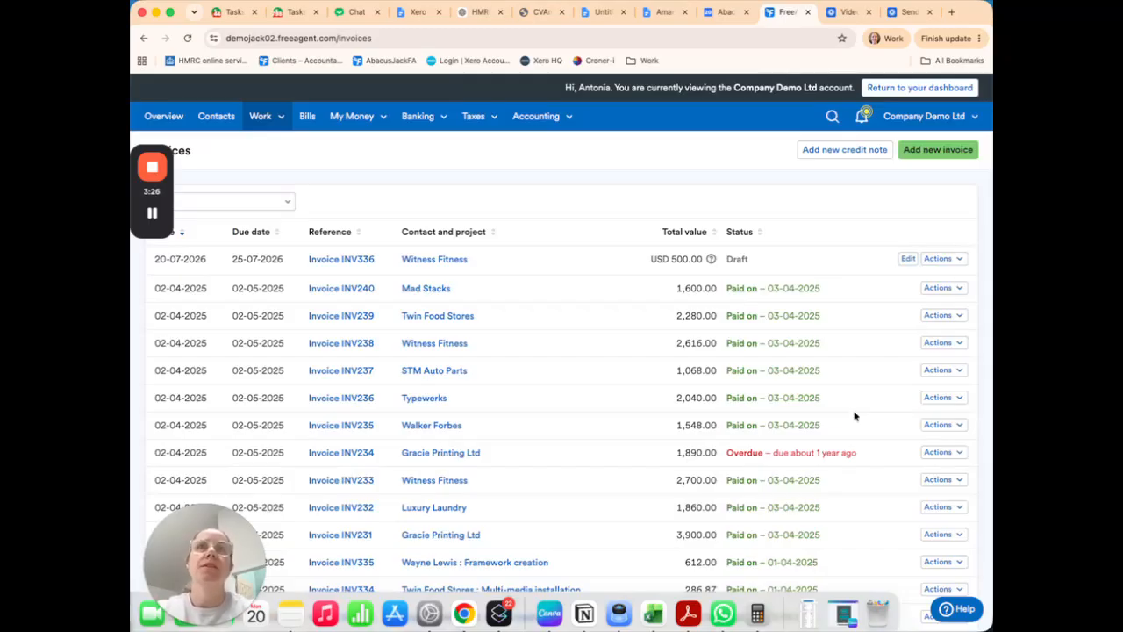
Step: Mark draft invoice INV336 for Witness Fitness as sent in the invoices list
click(275, 112)
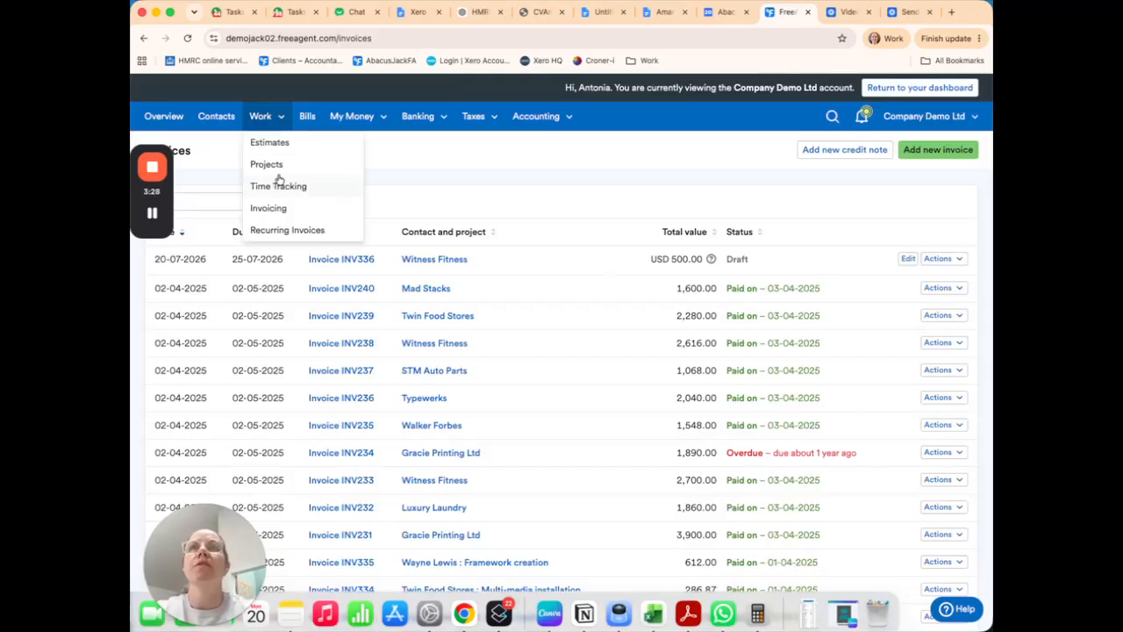
click(946, 237)
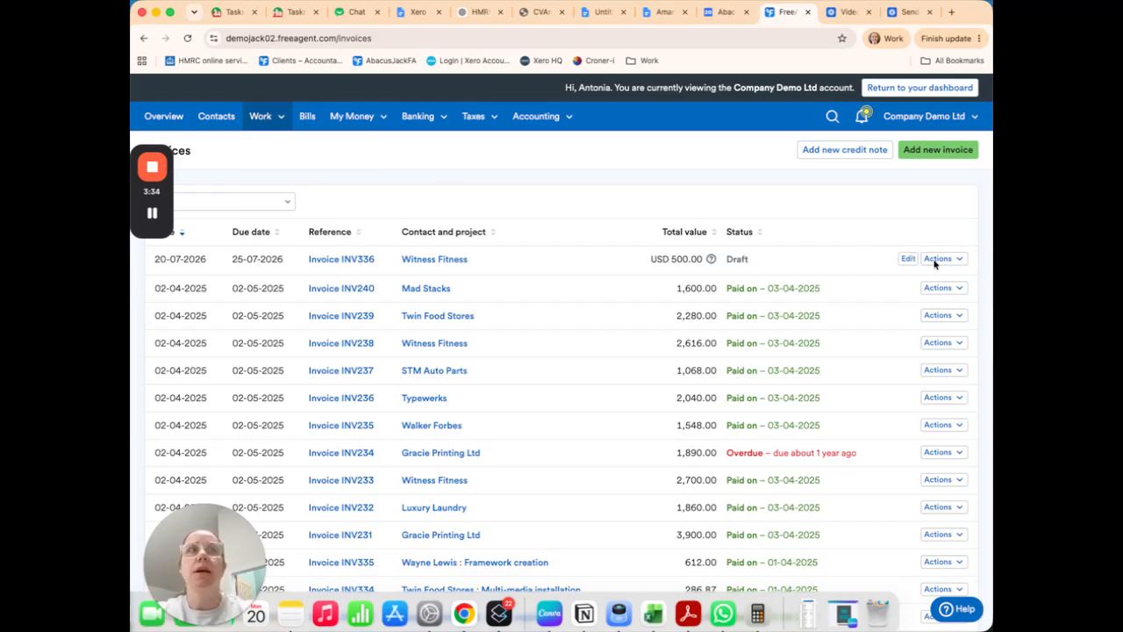
click(961, 259)
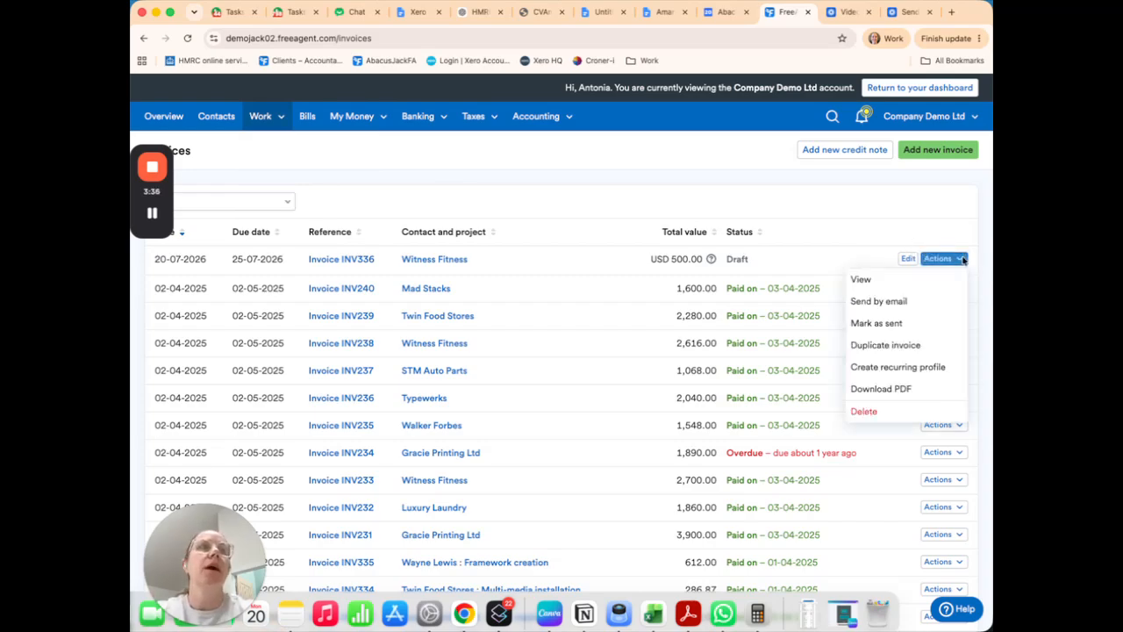
click(914, 324)
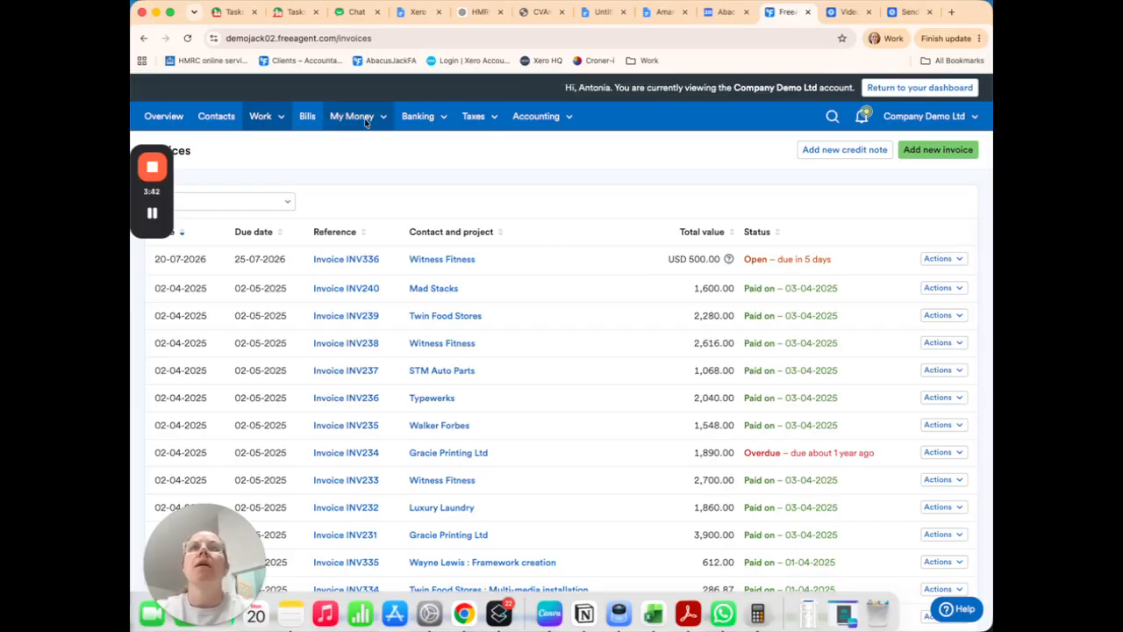
Step: Go to the company's bank accounts and open the Revolut USD account's transactions
mouse_move(423, 120)
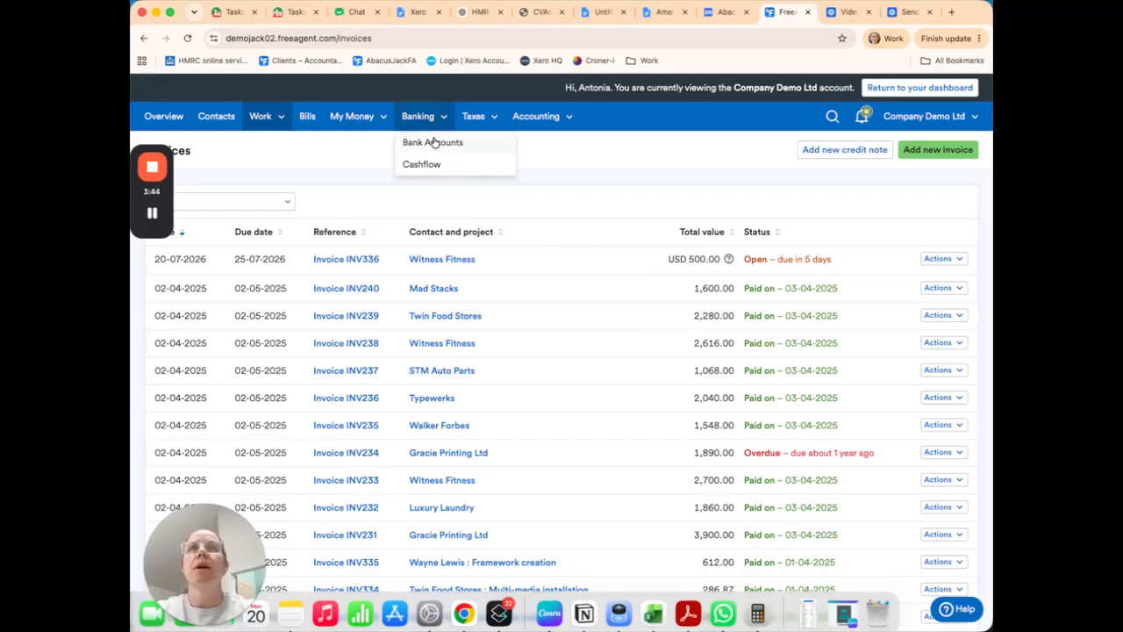
click(433, 143)
scroll(439, 459, down, 3)
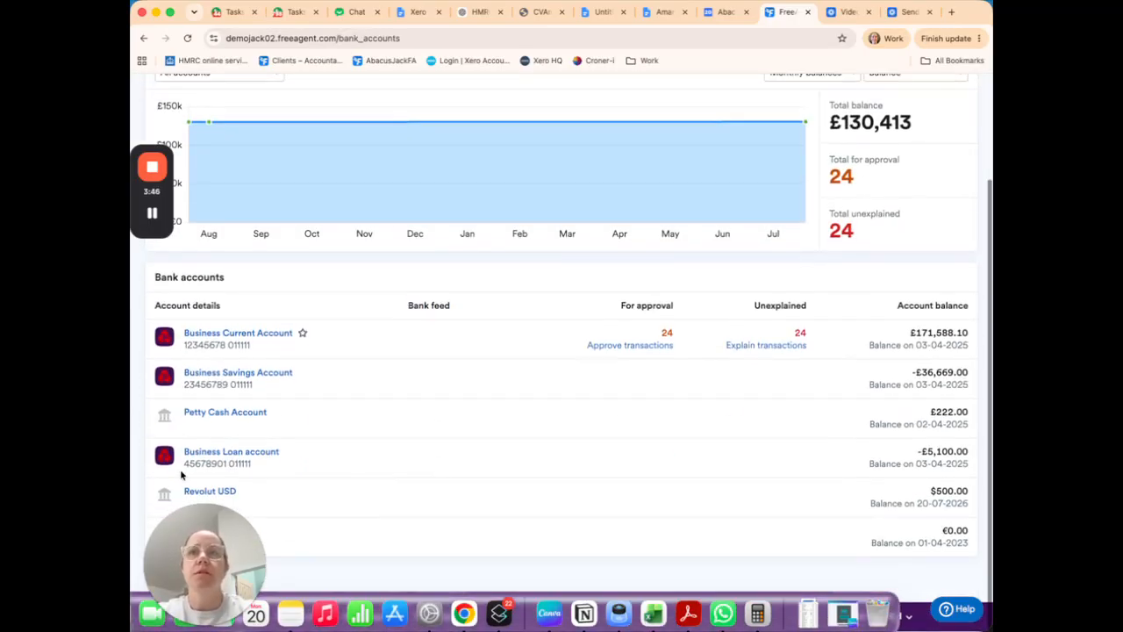
click(224, 494)
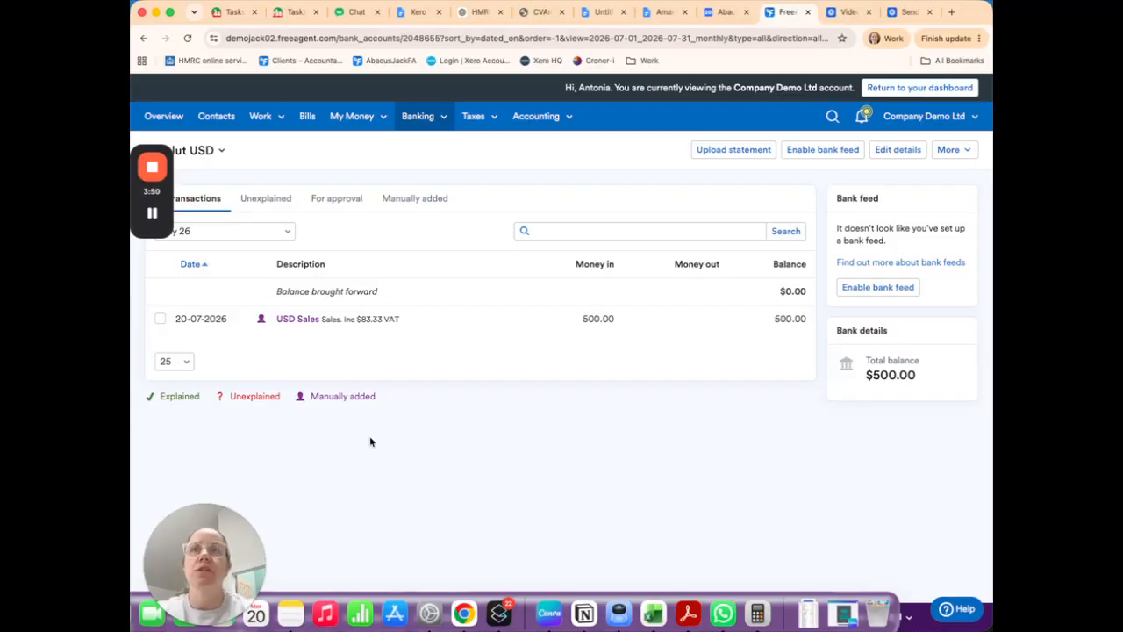
Step: Change the 20-07-2026 USD Sales transaction to an Invoice Receipt against INV336 for Witness Fitness and save the changes
click(299, 321)
click(415, 342)
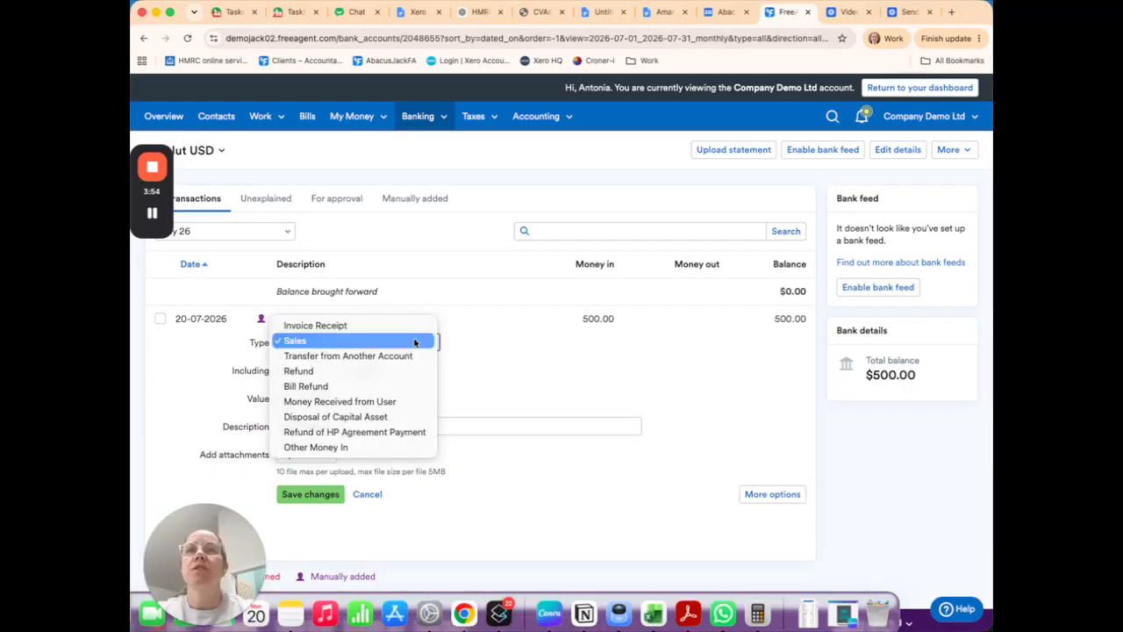
click(412, 326)
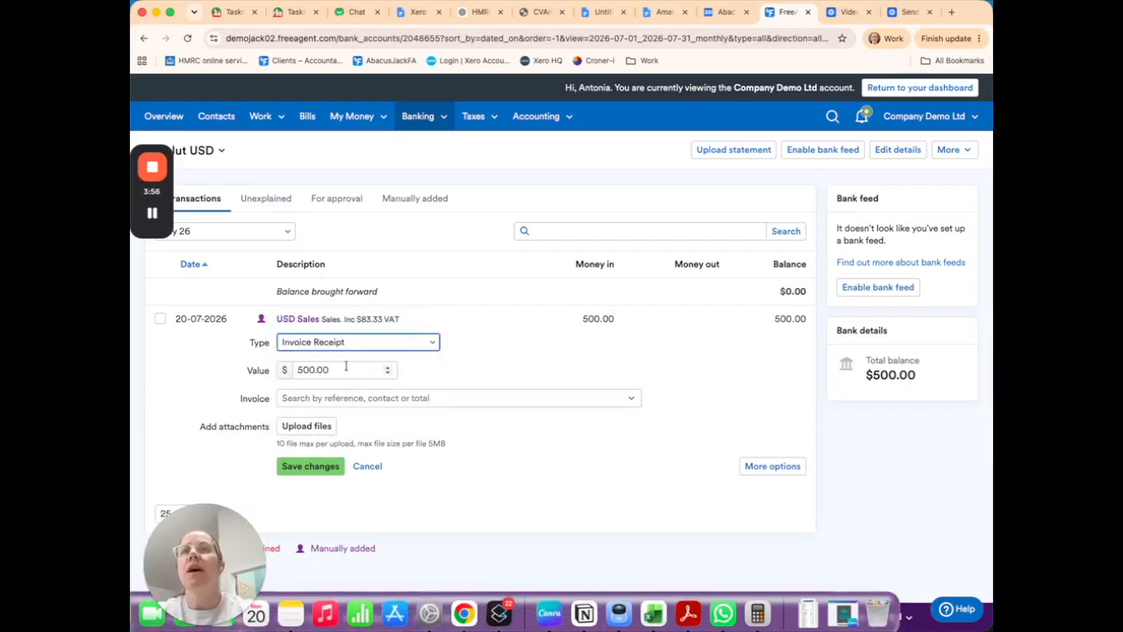
click(367, 397)
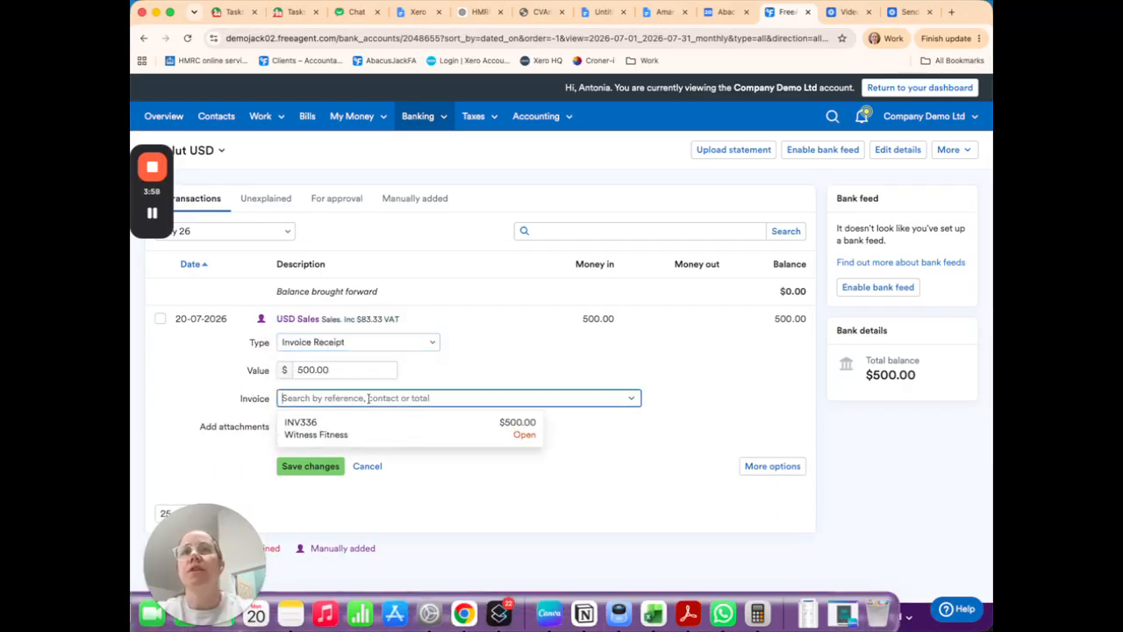
click(425, 429)
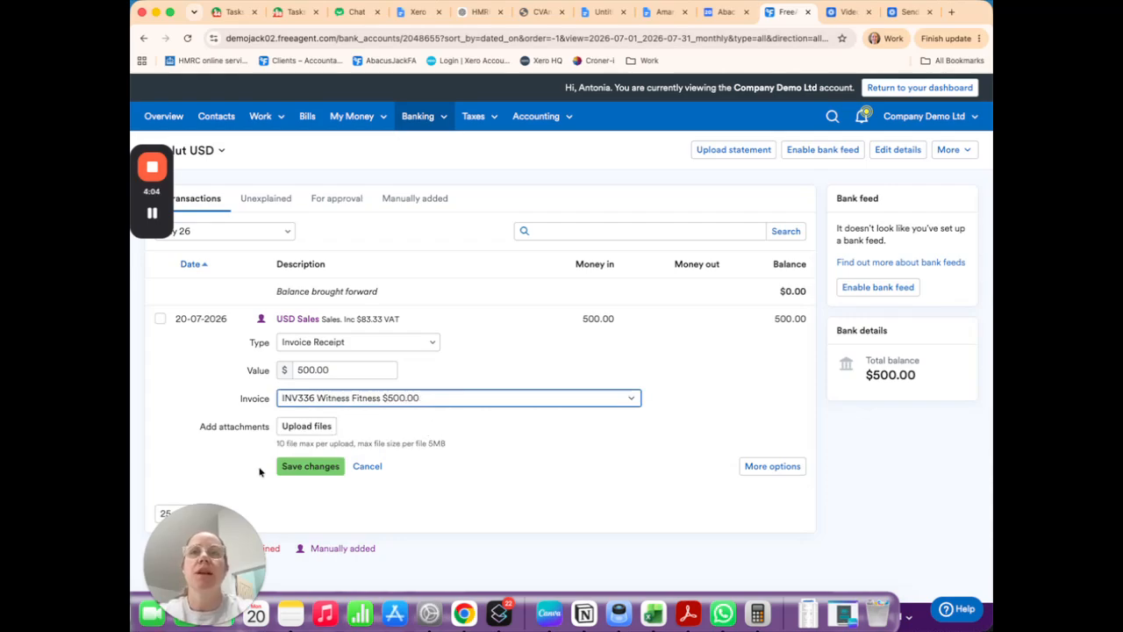
click(290, 470)
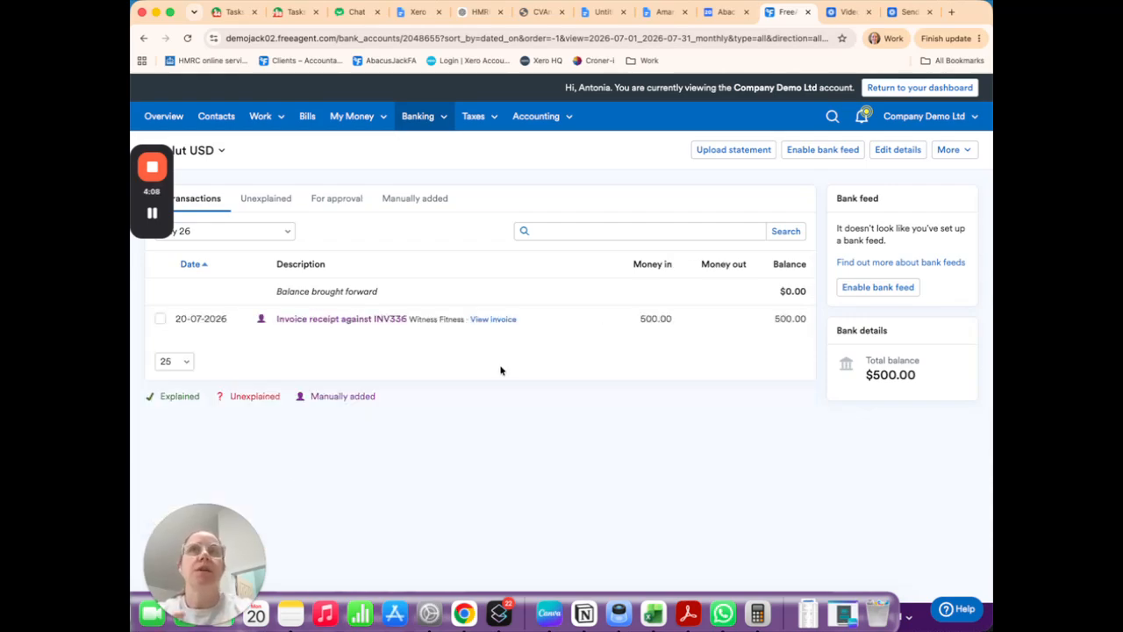
Step: Return to the invoicing list after matching the receipt to INV336
click(263, 116)
click(281, 211)
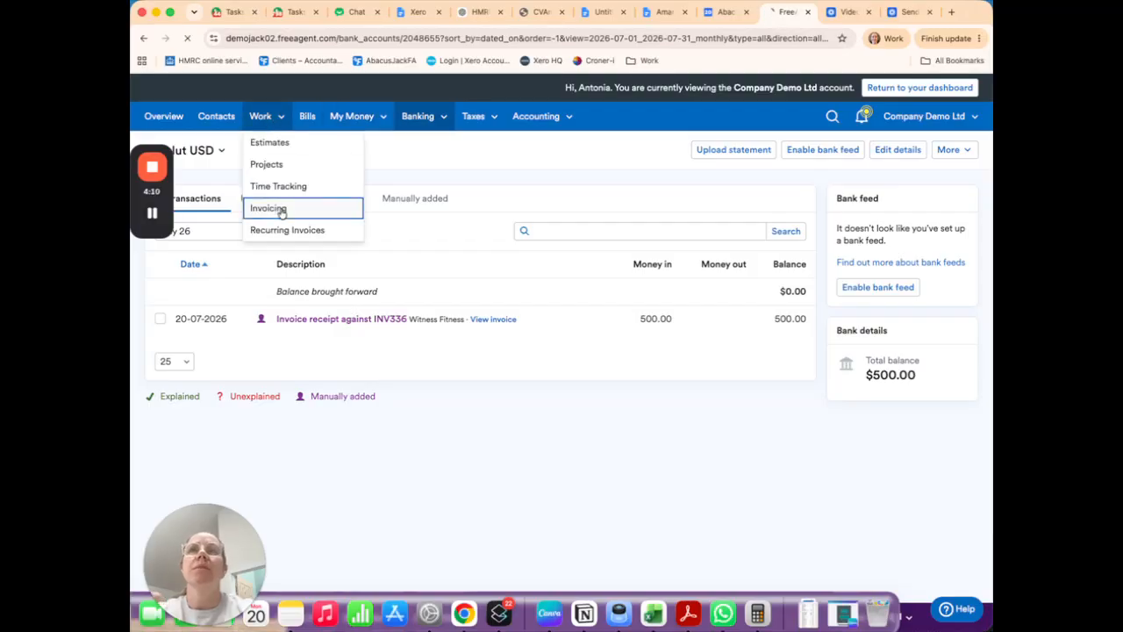